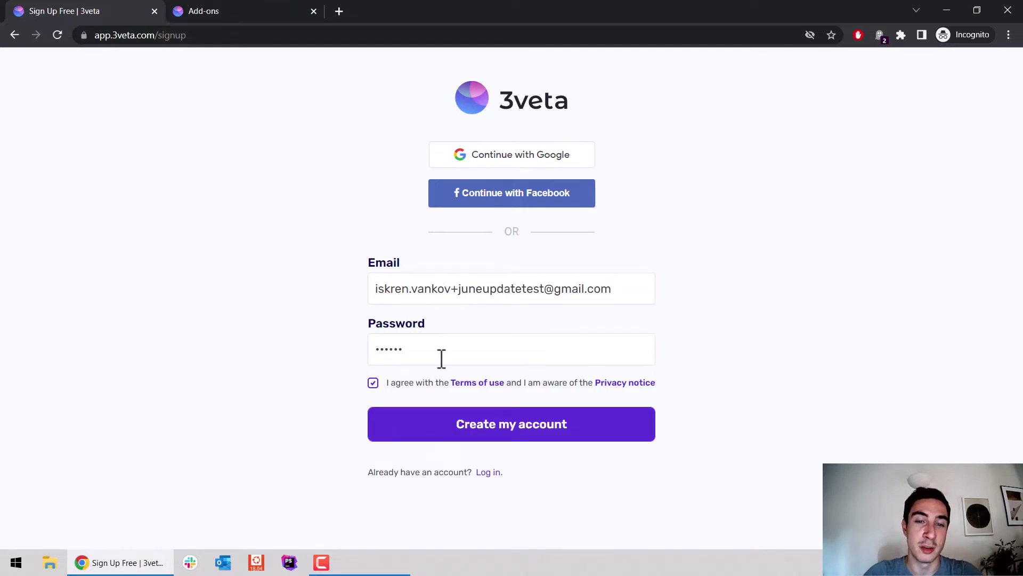
# Step: Create the account and enter the user's first and last name
pyautogui.click(538, 425)
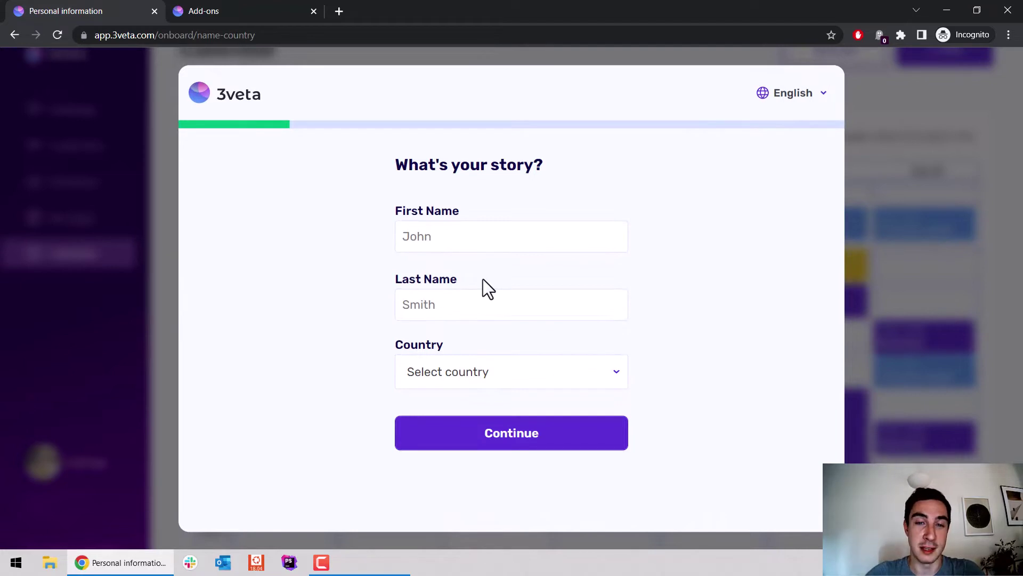
pyautogui.click(497, 239)
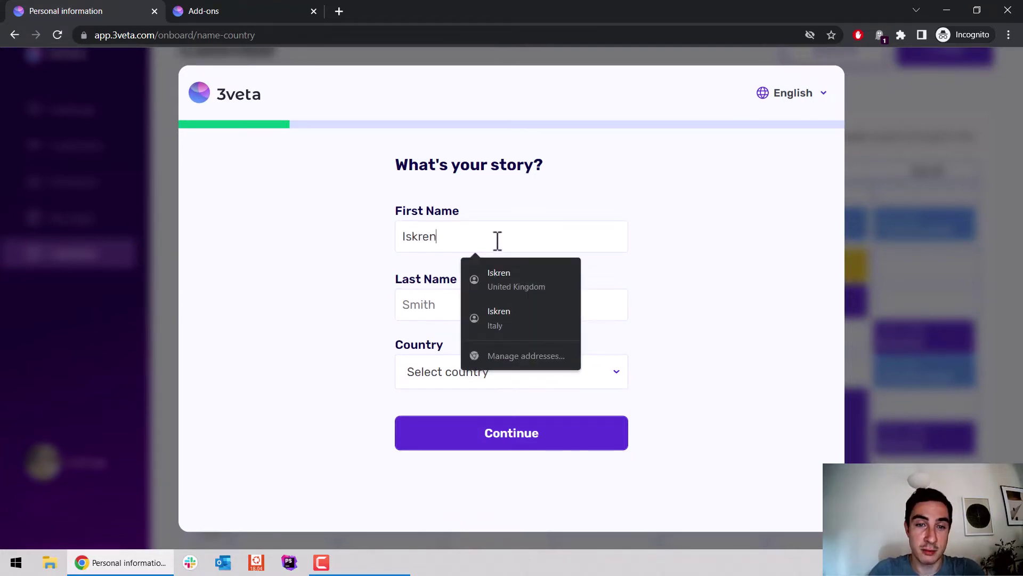
pyautogui.press('Tab')
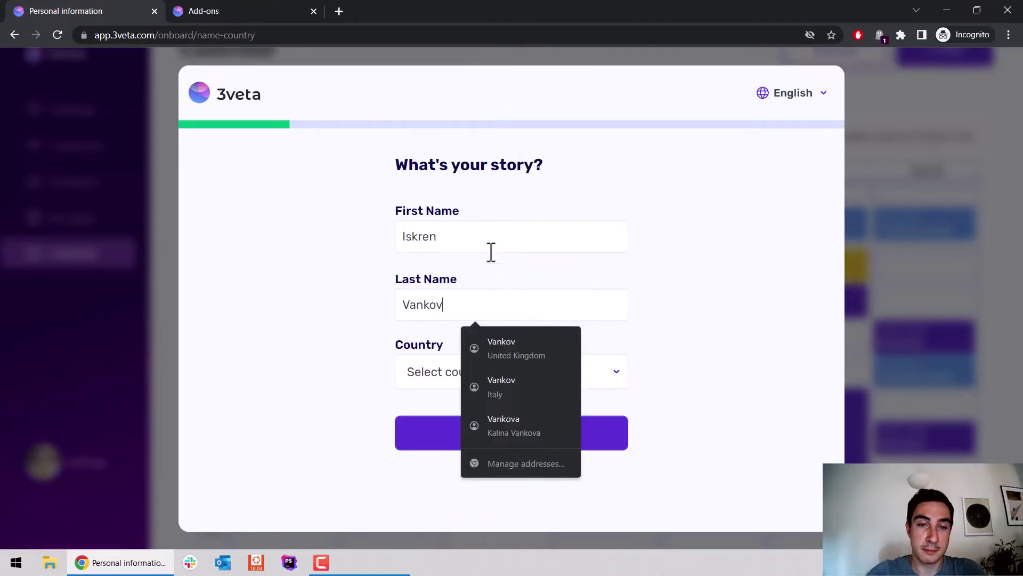
# Step: Choose Bulgaria as the country, continue, and name the business 'Hello this is 3veta'
pyautogui.click(433, 376)
pyautogui.write('bul')
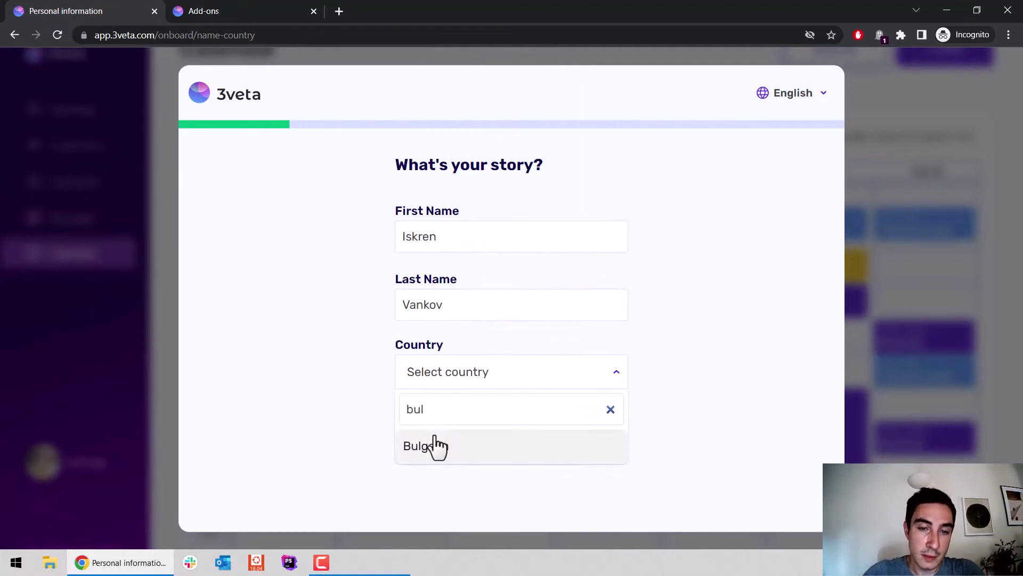
pyautogui.click(434, 445)
pyautogui.click(491, 438)
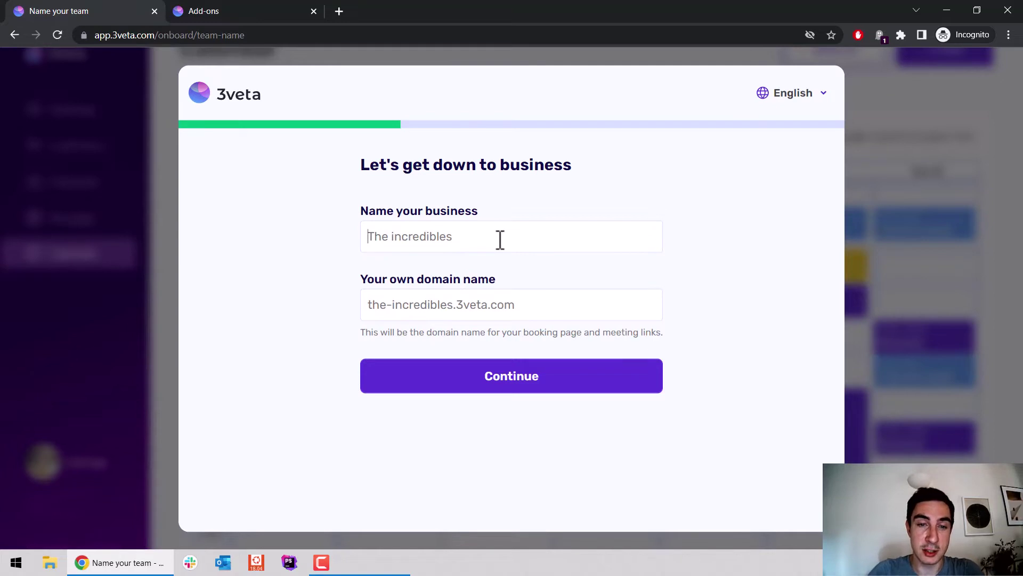
pyautogui.write('Hello this is 3veta')
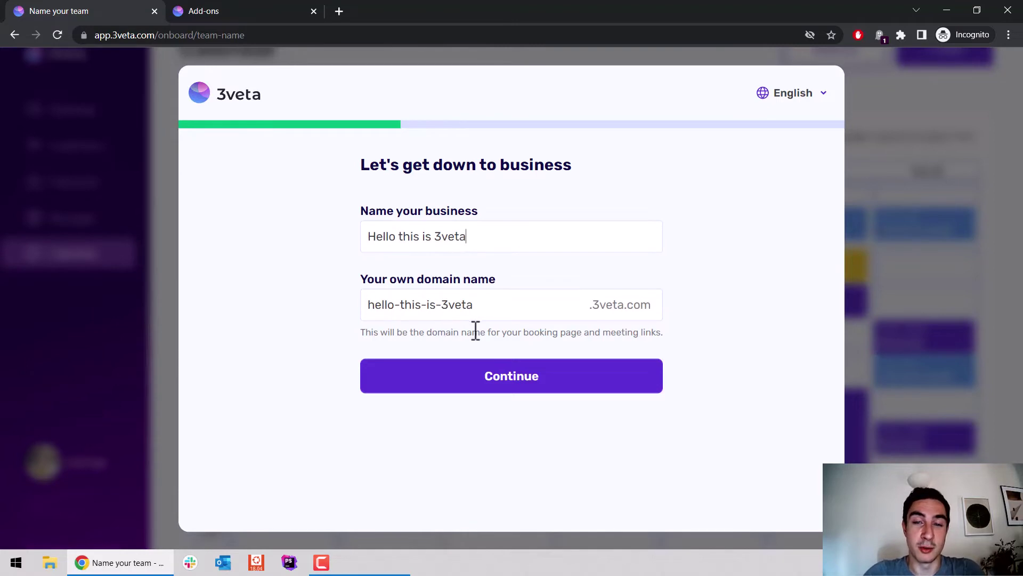
# Step: Confirm the business name, then send a team invite to the collaborator's e-mail address
pyautogui.click(503, 377)
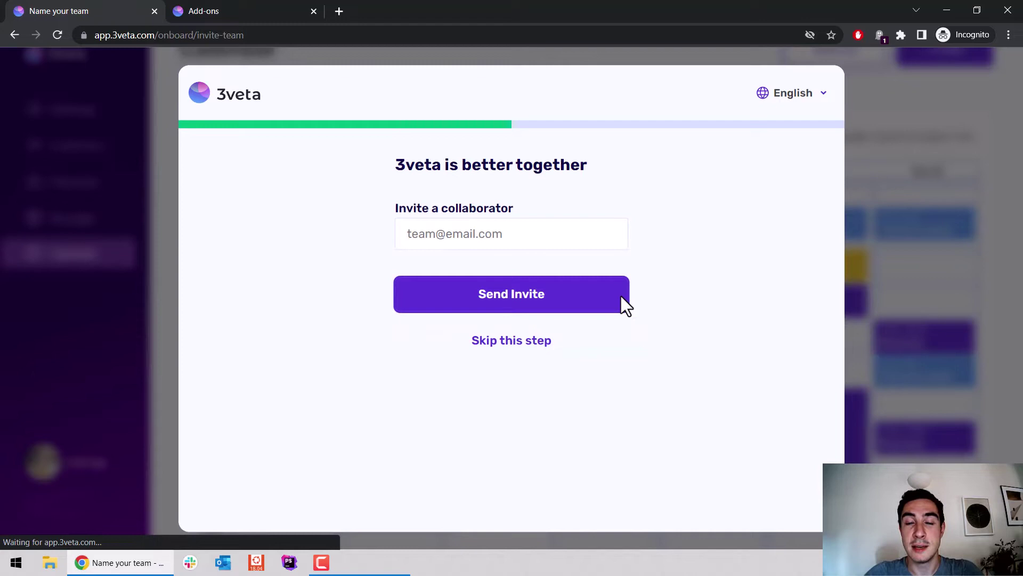
pyautogui.click(470, 209)
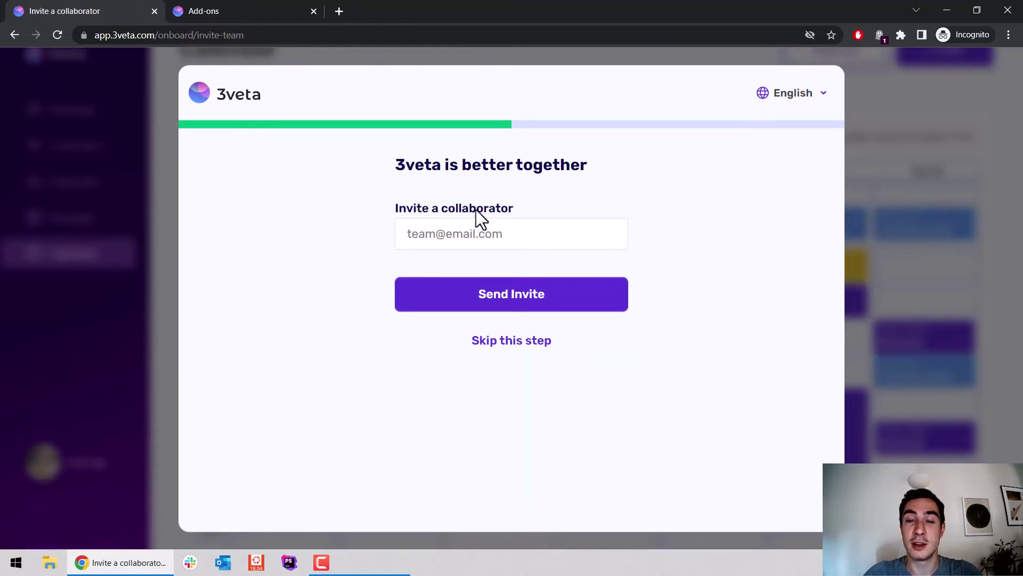
pyautogui.click(518, 235)
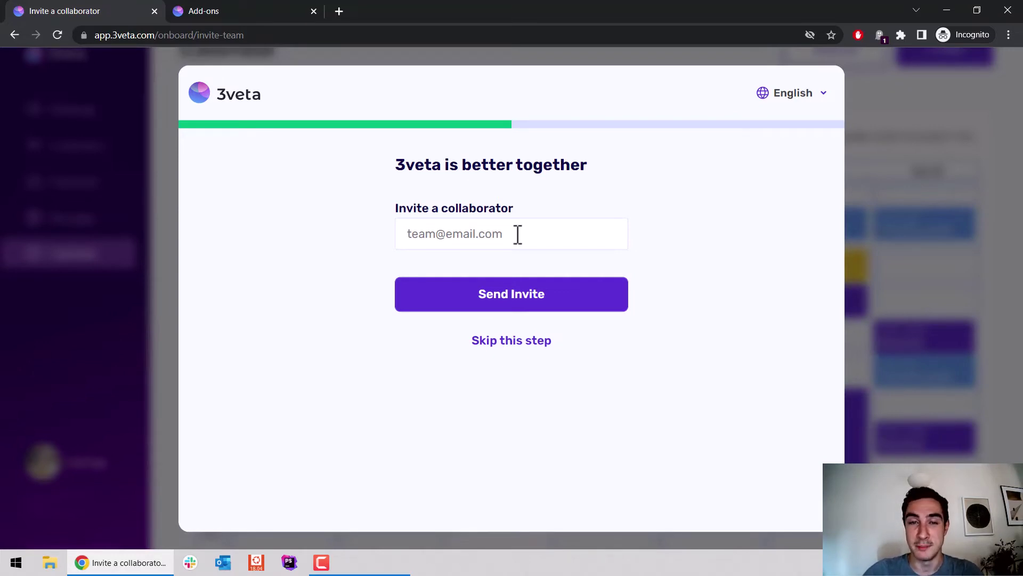
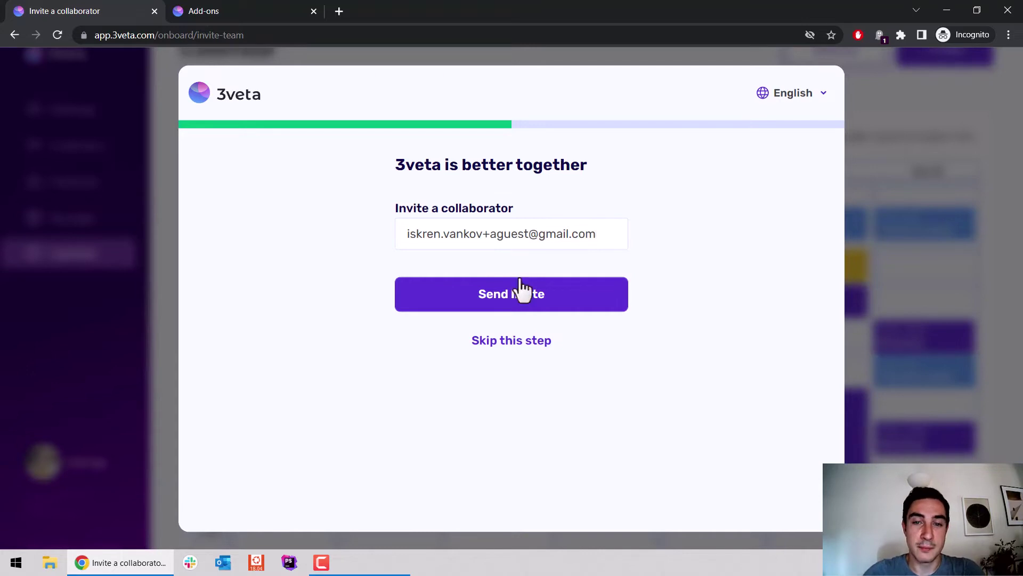
pyautogui.click(521, 294)
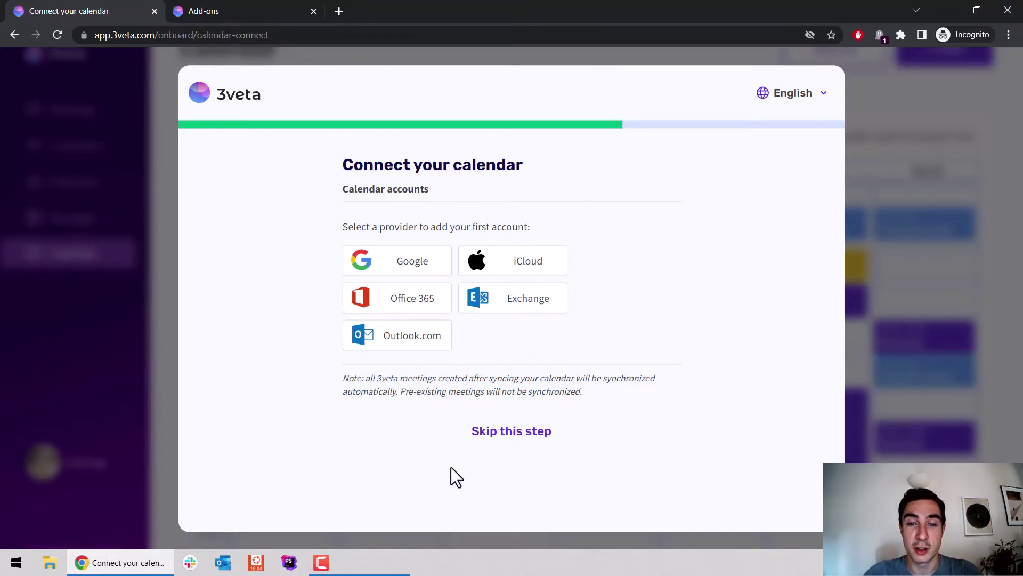
# Step: Skip the calendar step, upload the first photo as avatar, and centre the crop circle on the face
pyautogui.click(510, 433)
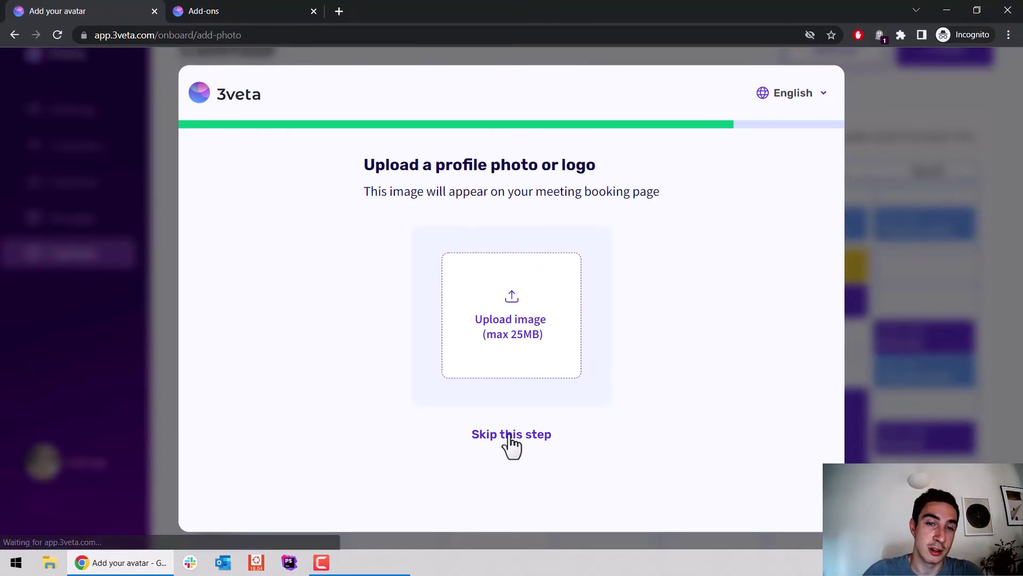
pyautogui.click(520, 318)
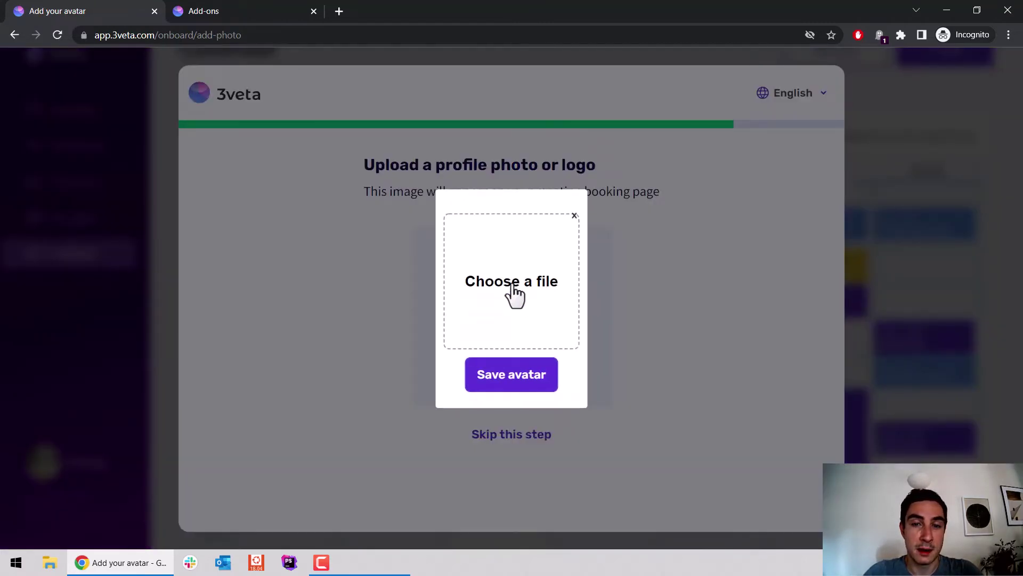
pyautogui.click(515, 296)
pyautogui.doubleClick(156, 126)
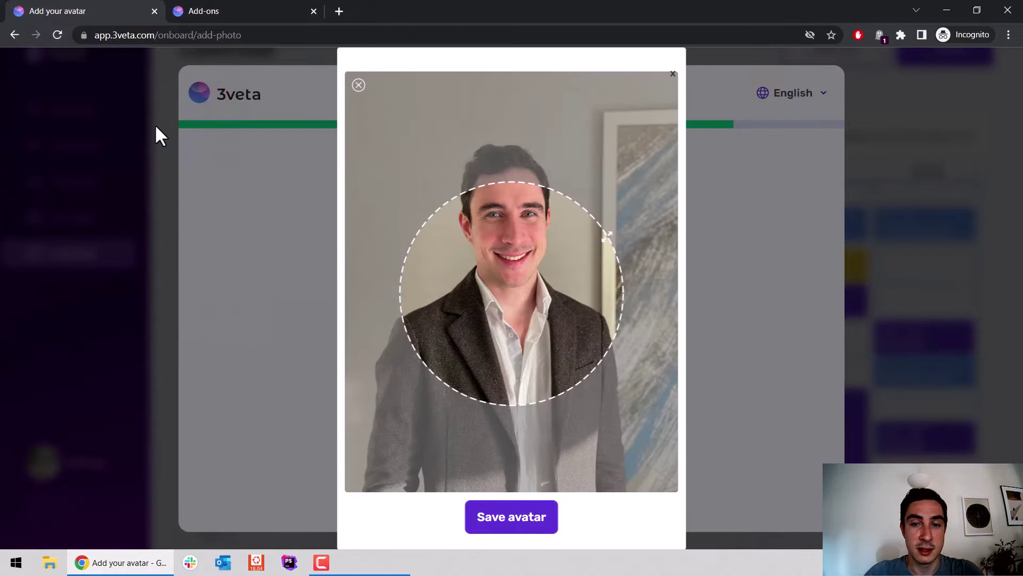
pyautogui.moveTo(607, 235); pyautogui.dragTo(586, 257)
pyautogui.moveTo(509, 281); pyautogui.dragTo(504, 200)
# Step: Save the cropped avatar, choose Word of mouth and IT as work field, and complete setup
pyautogui.click(530, 517)
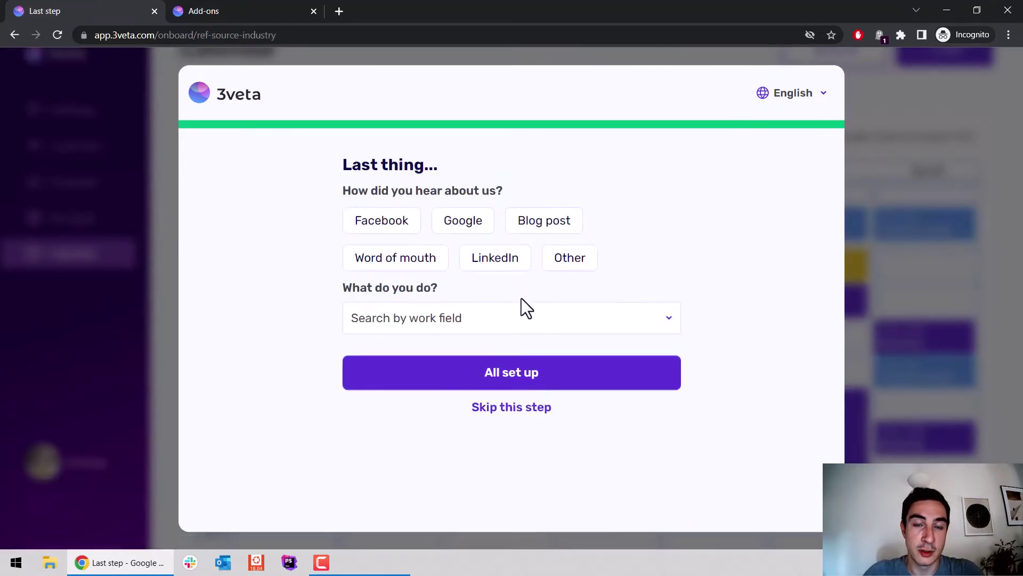
pyautogui.click(422, 264)
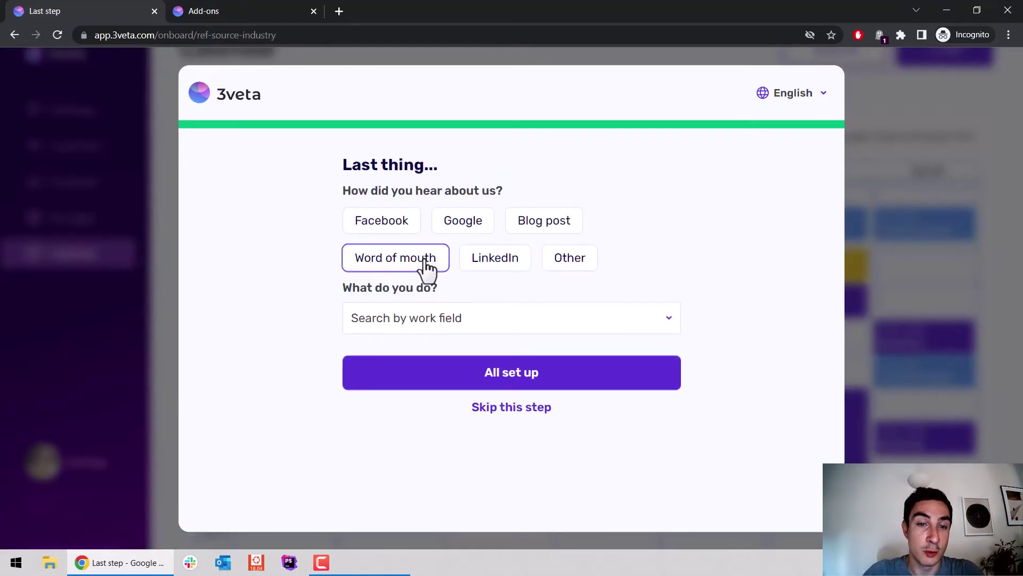
pyautogui.click(501, 333)
pyautogui.scroll(-2, 475, 429)
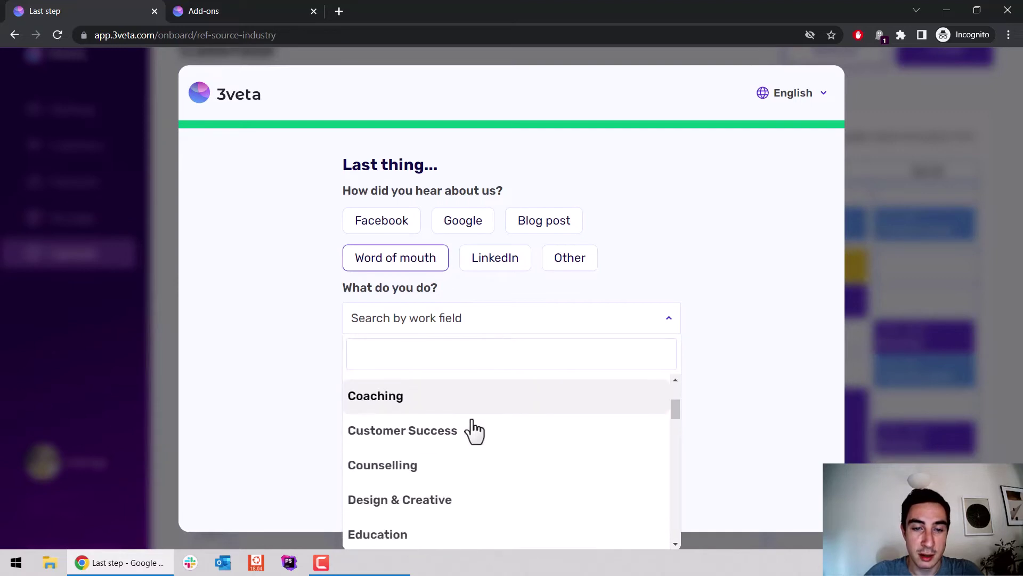
pyautogui.scroll(-3, 473, 431)
pyautogui.scroll(-1, 455, 458)
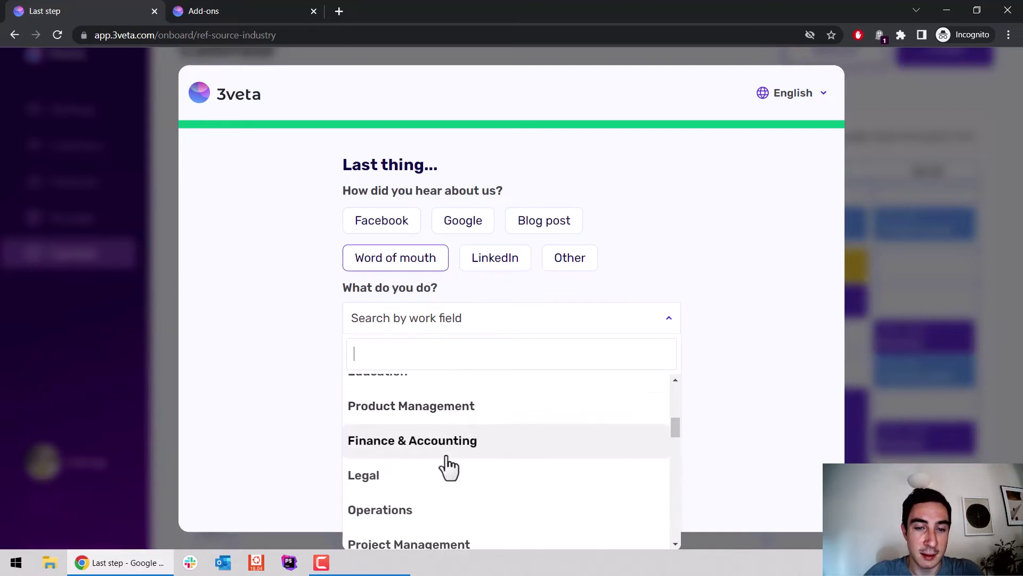
pyautogui.scroll(-2, 447, 468)
pyautogui.scroll(-1, 437, 461)
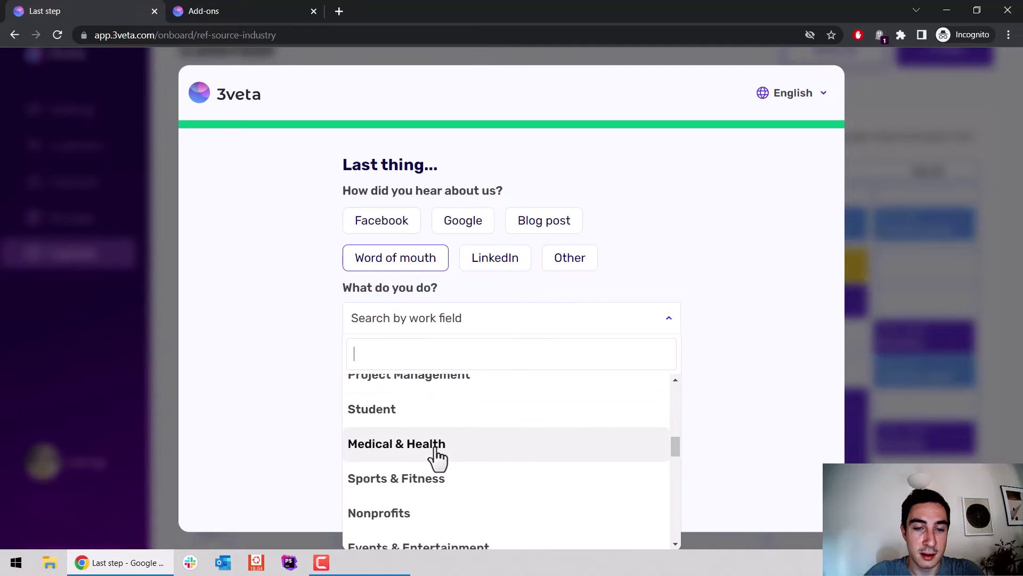
pyautogui.scroll(-2, 437, 458)
pyautogui.click(425, 497)
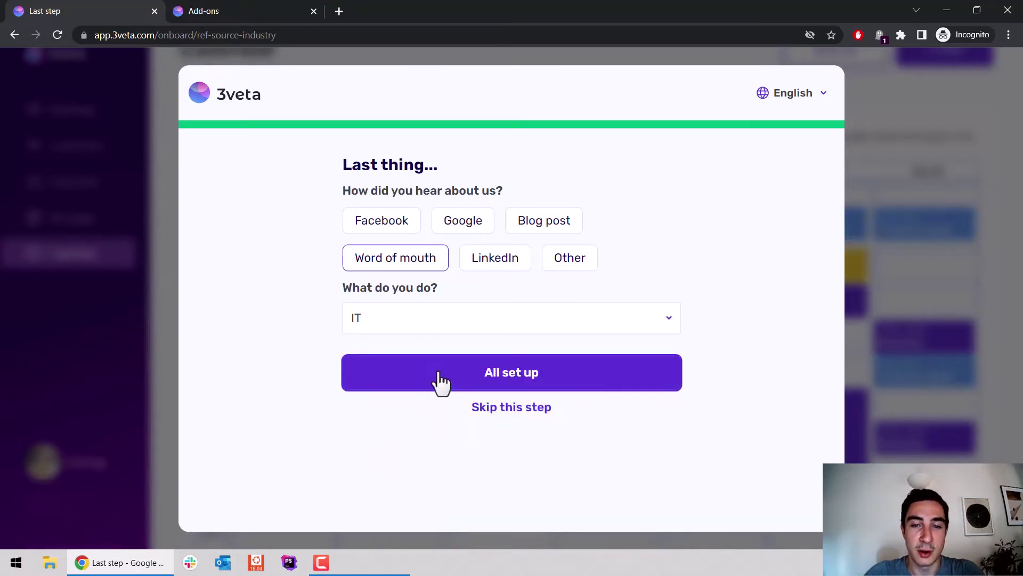
pyautogui.click(440, 383)
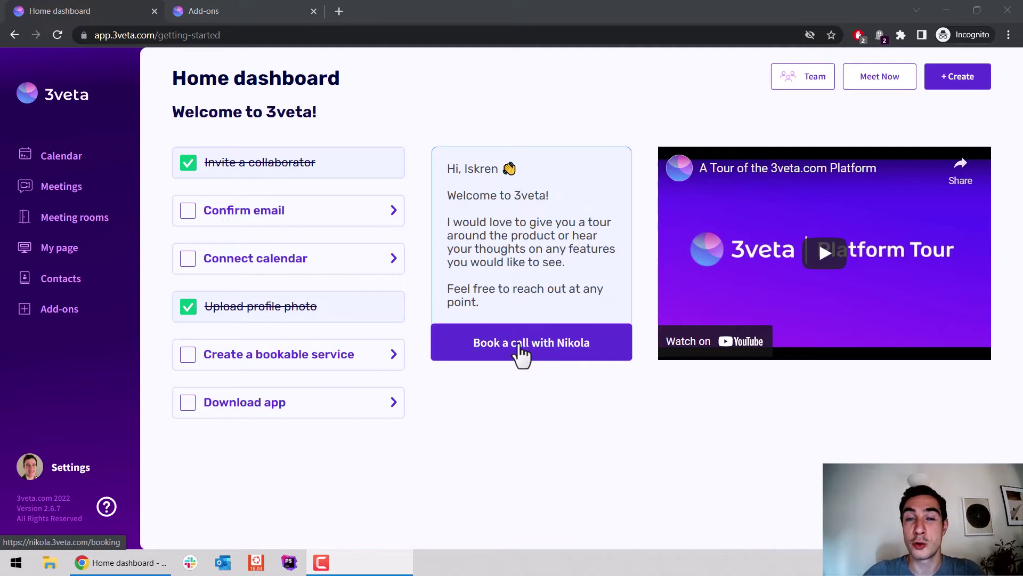
pyautogui.click(695, 473)
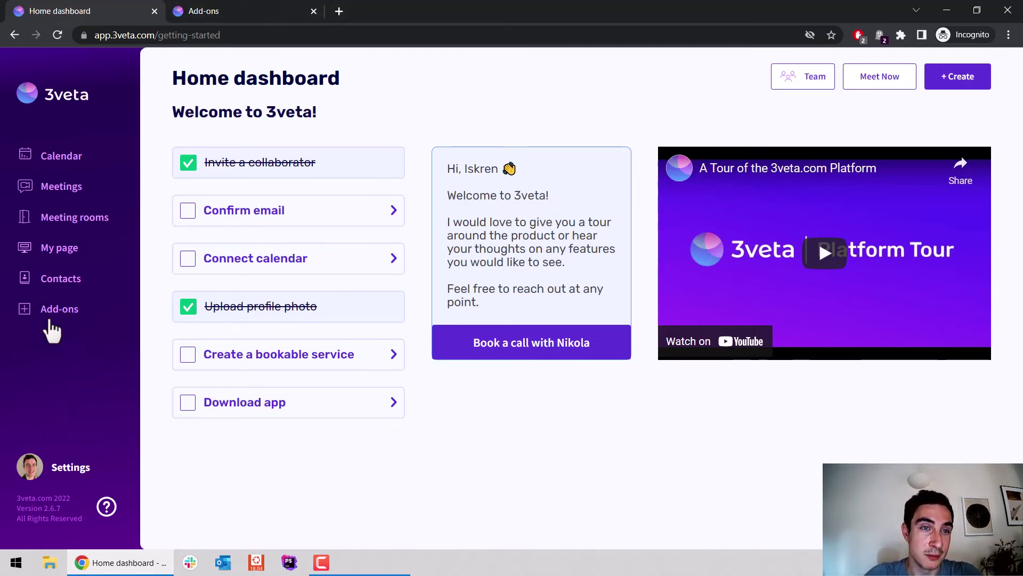
# Step: Switch to the Add-ons tab and browse the Stripe, Slack, Zapier and other integration cards
pyautogui.click(259, 9)
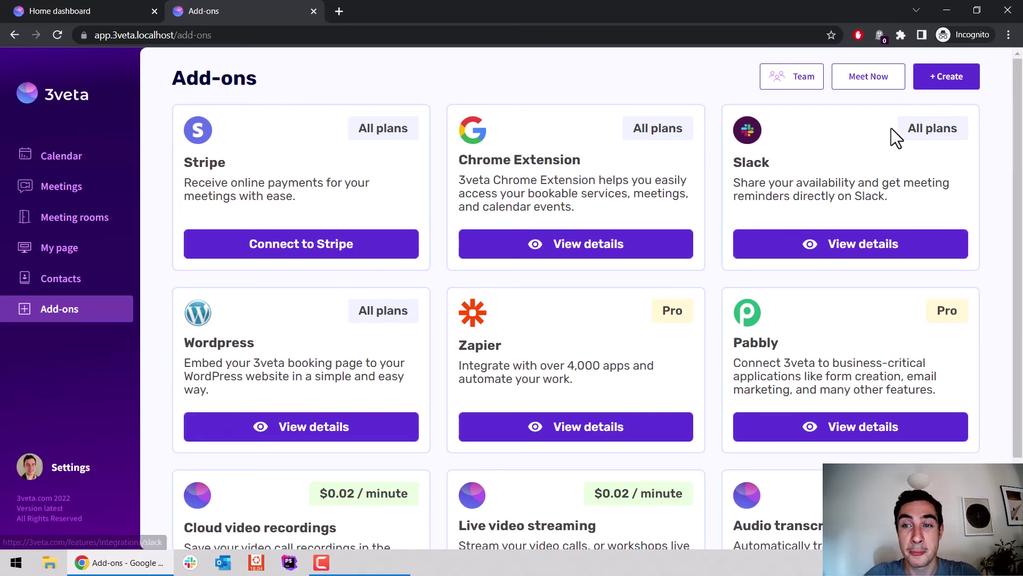
pyautogui.scroll(-2, 618, 373)
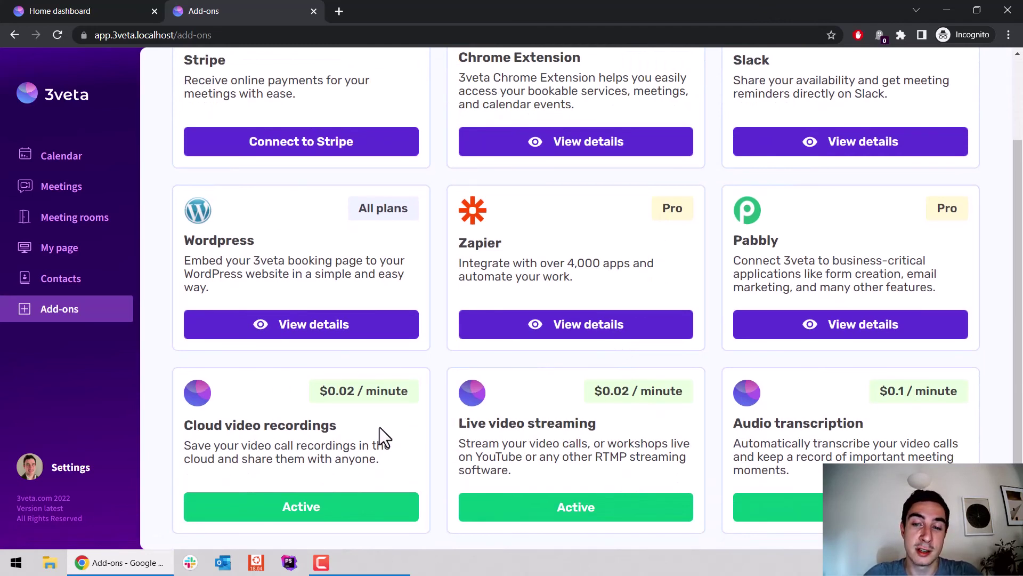
pyautogui.scroll(2, 442, 469)
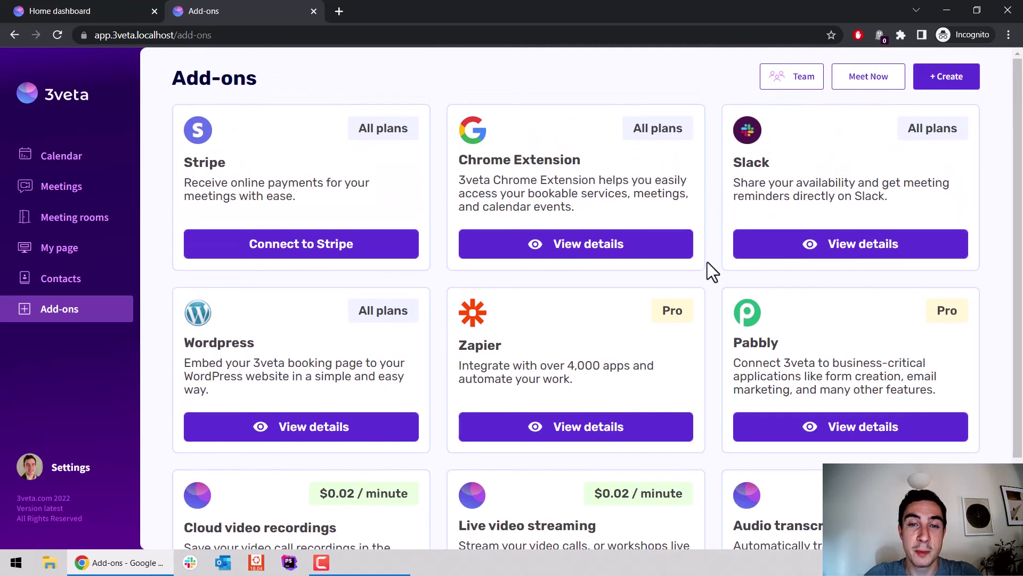